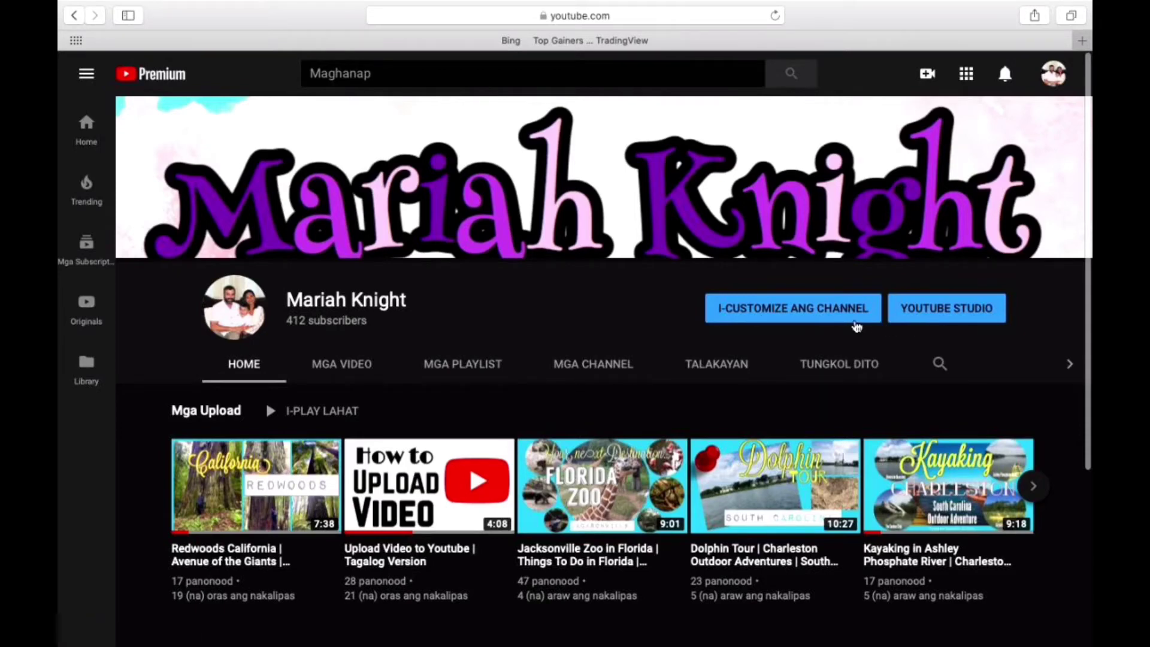
pyautogui.moveTo(972, 154)
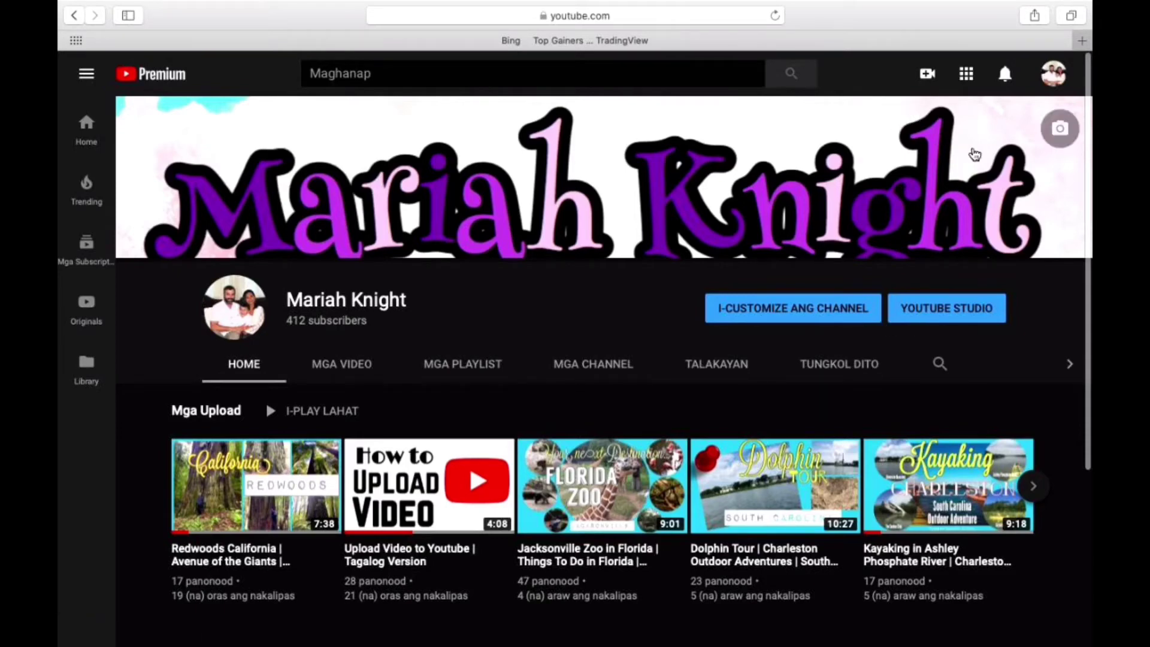
pyautogui.click(1060, 132)
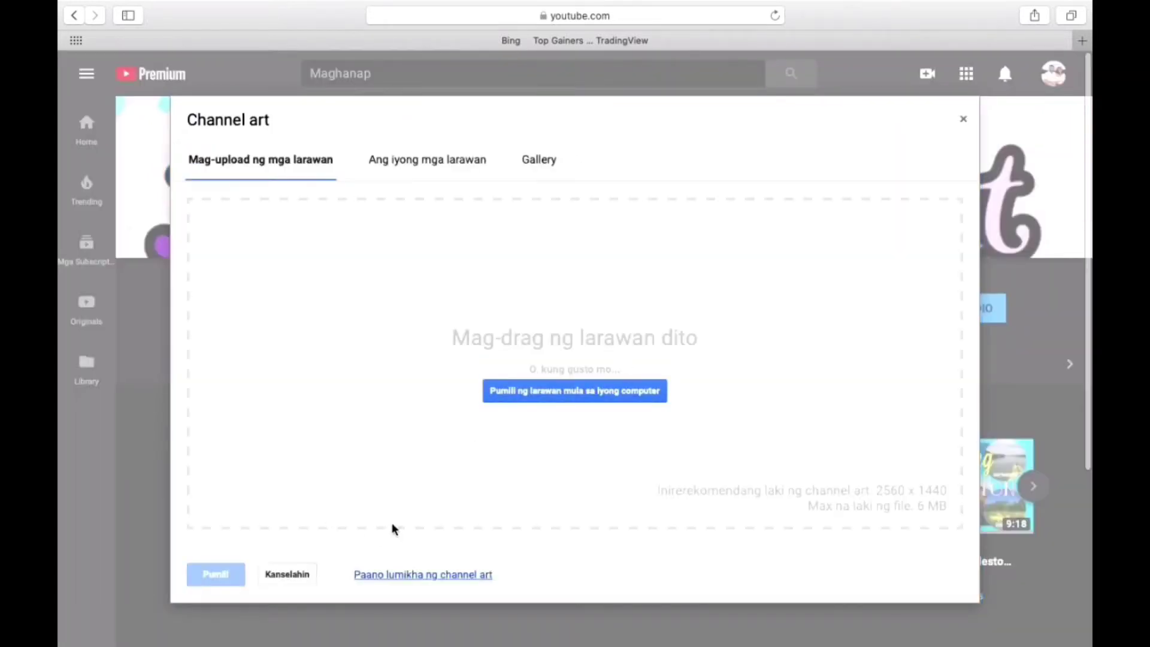
pyautogui.click(537, 392)
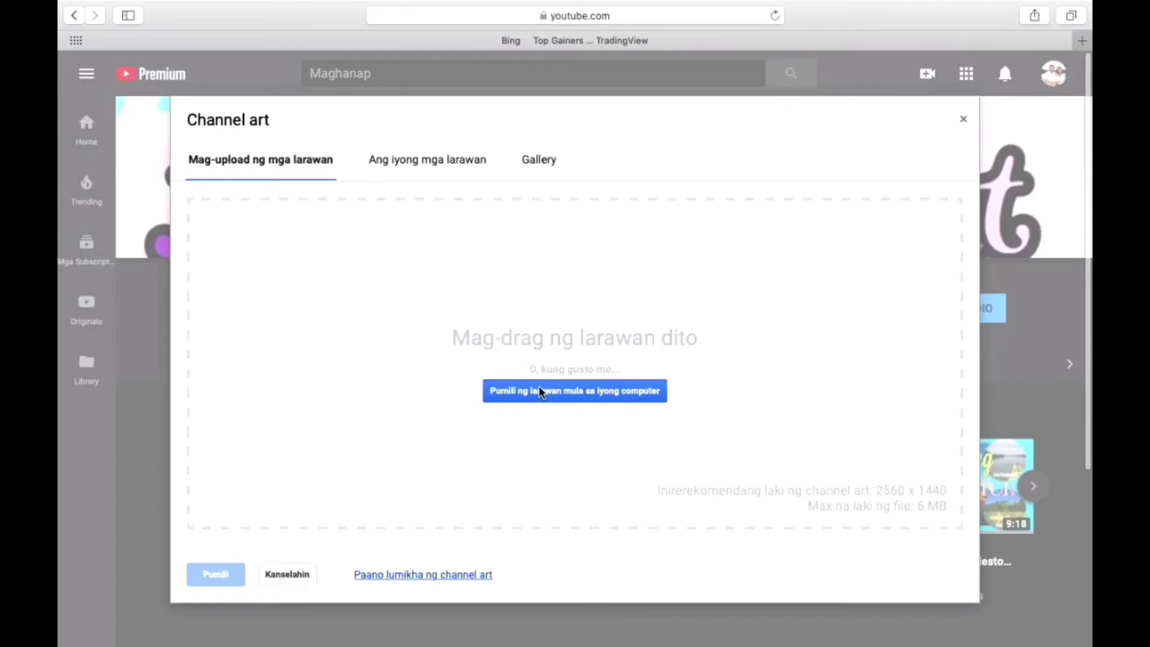
pyautogui.click(804, 340)
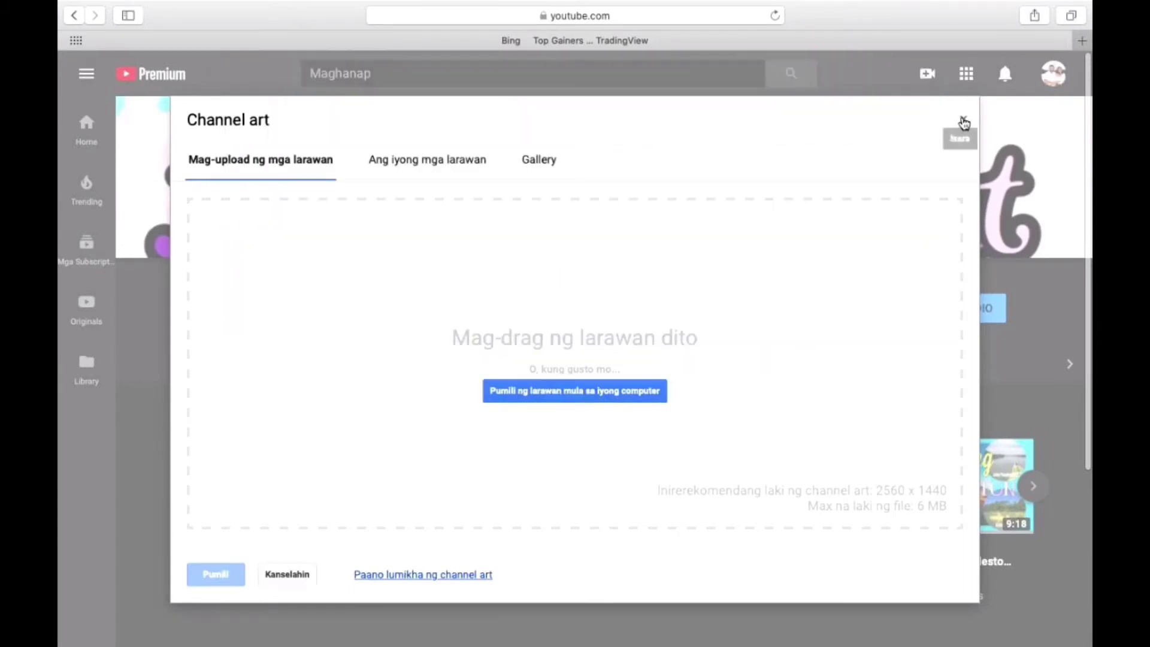
pyautogui.click(963, 122)
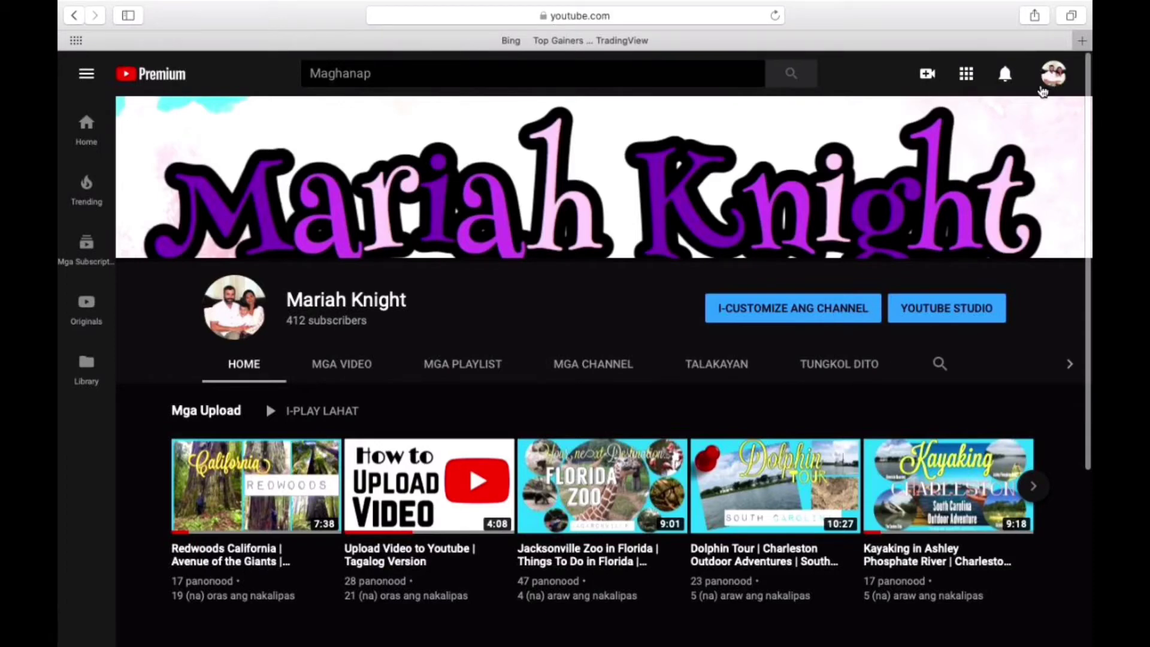
# From I-Customize Ang Channel, open the 'Mga setting ng channel' settings dialog.
pyautogui.click(777, 314)
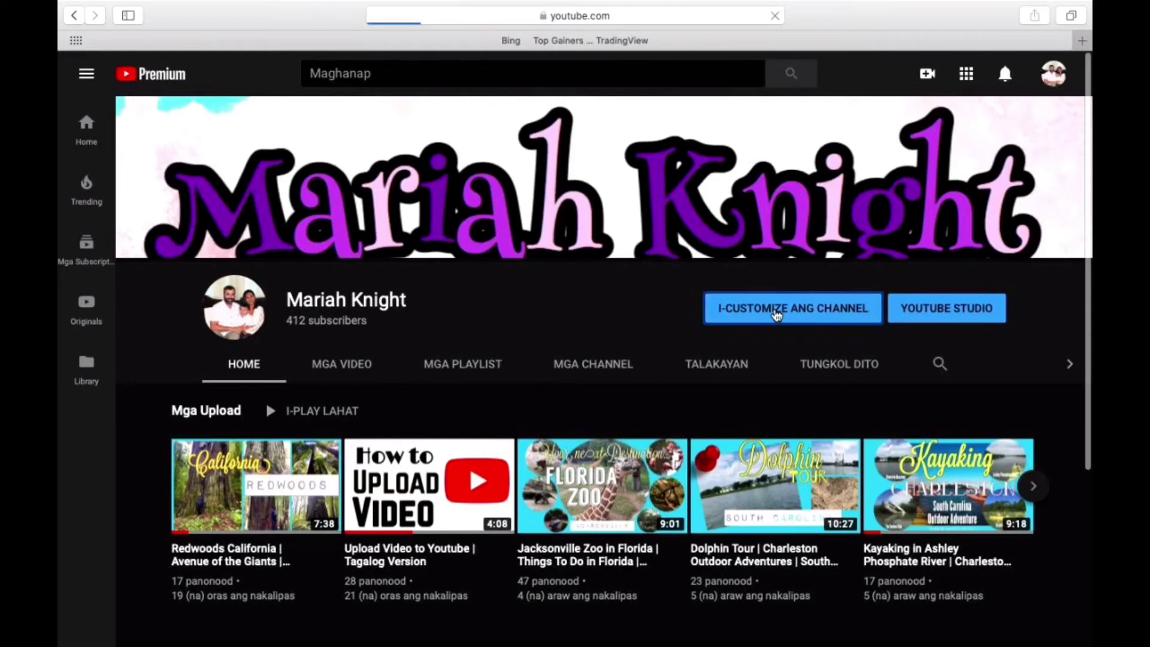
pyautogui.scroll(-1, 776, 314)
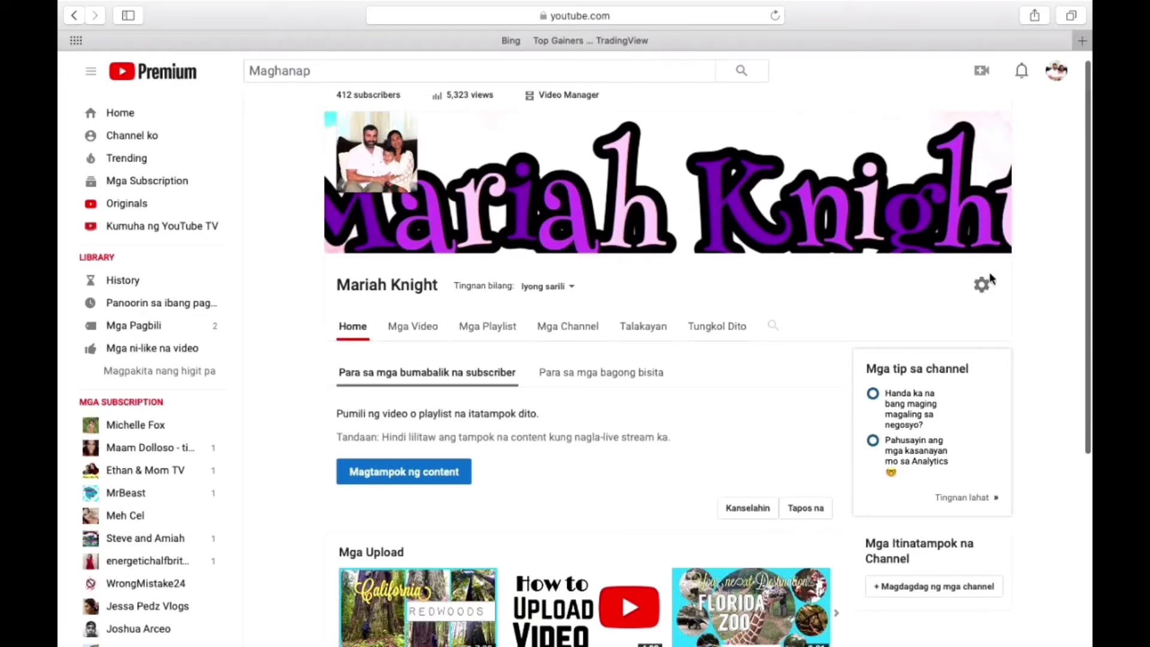
pyautogui.click(982, 287)
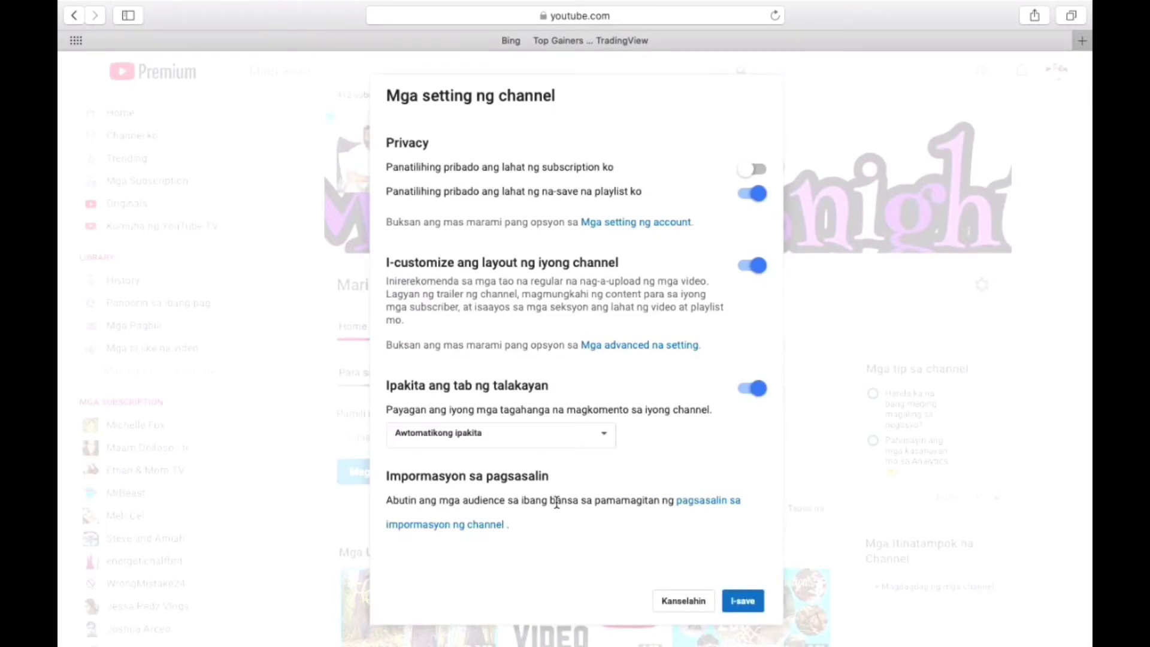
pyautogui.scroll(-1, 567, 497)
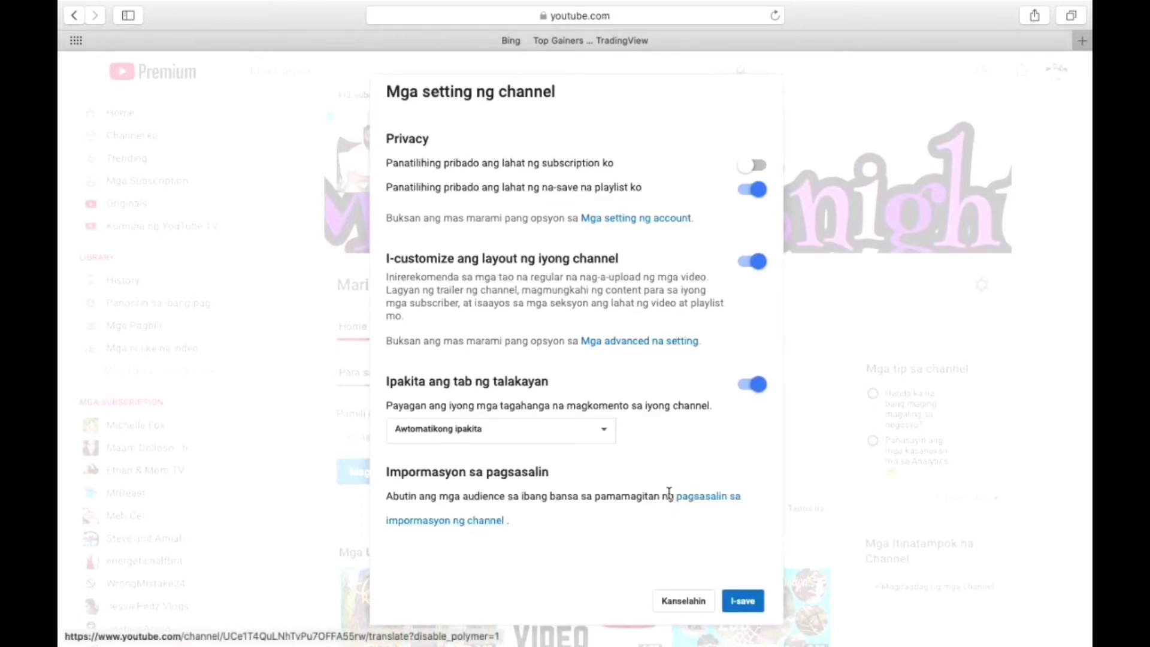
# On the channel translation page, change Orihinal na wika from Filipino to Ingles.
pyautogui.click(697, 501)
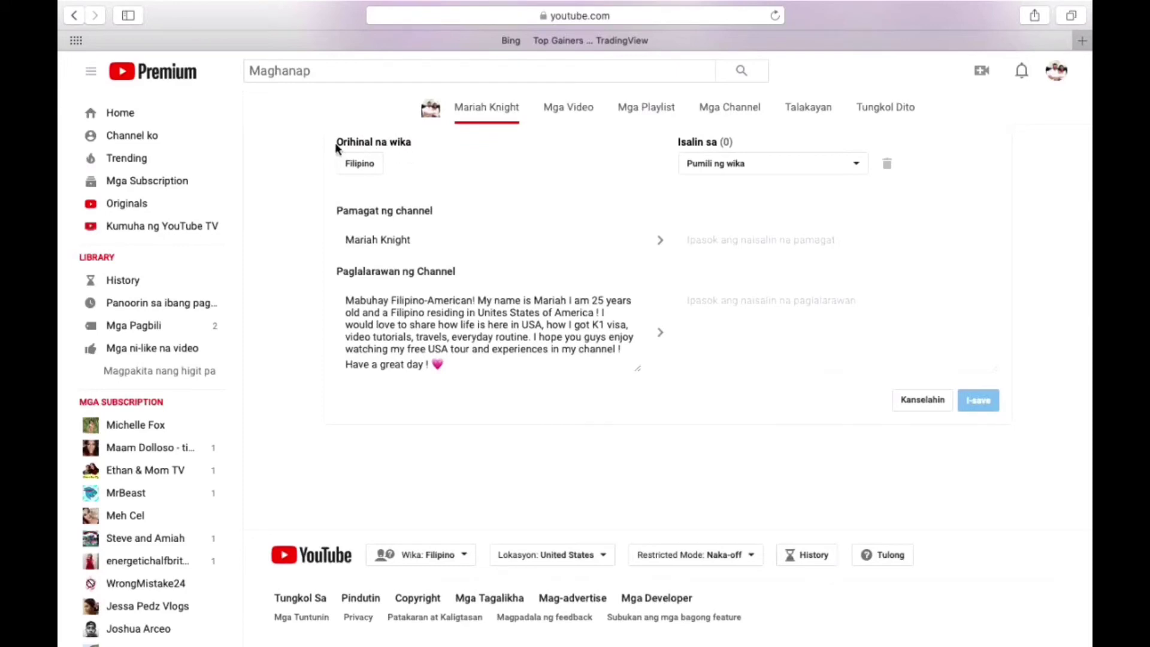
pyautogui.moveTo(336, 143); pyautogui.dragTo(412, 148)
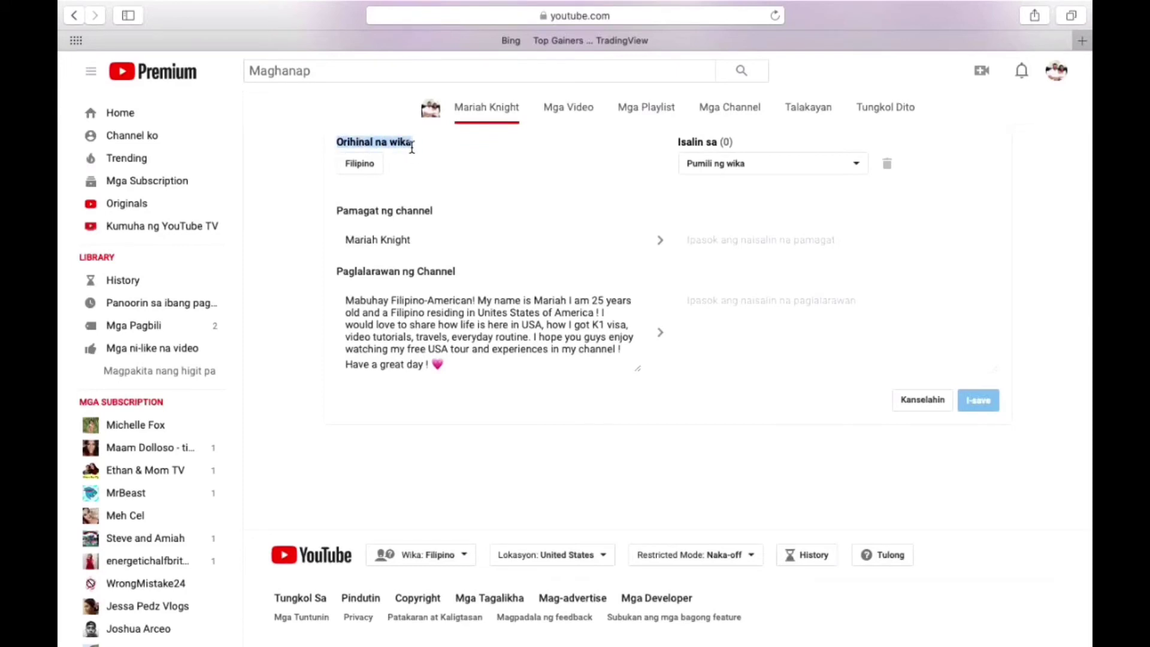
pyautogui.click(373, 170)
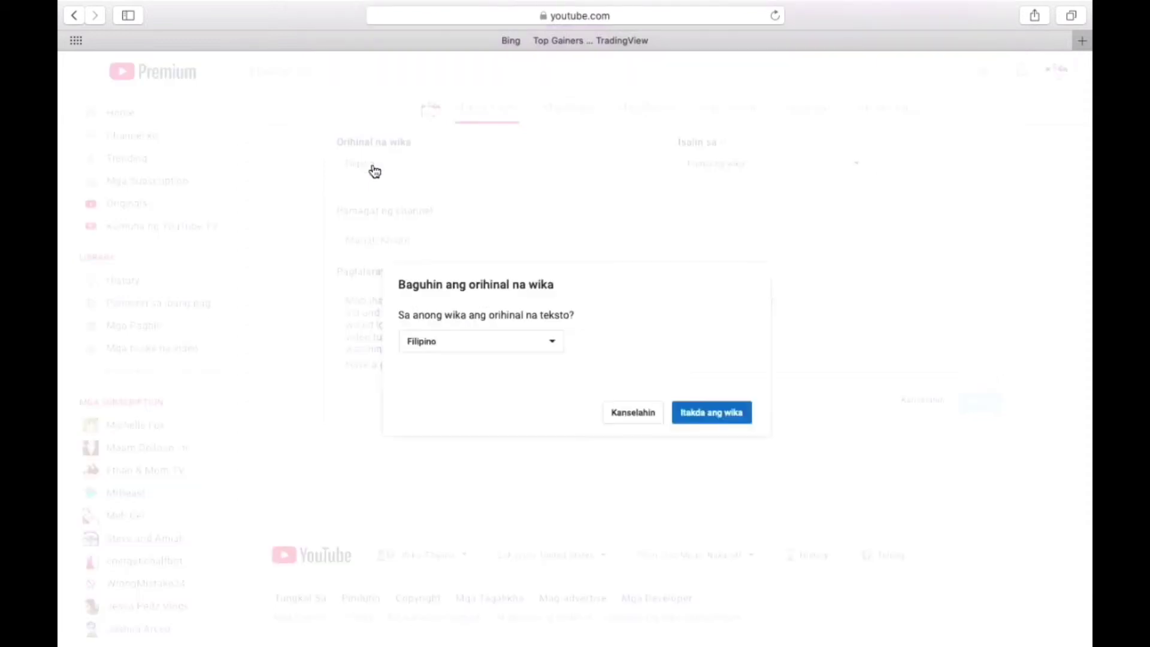
pyautogui.click(548, 344)
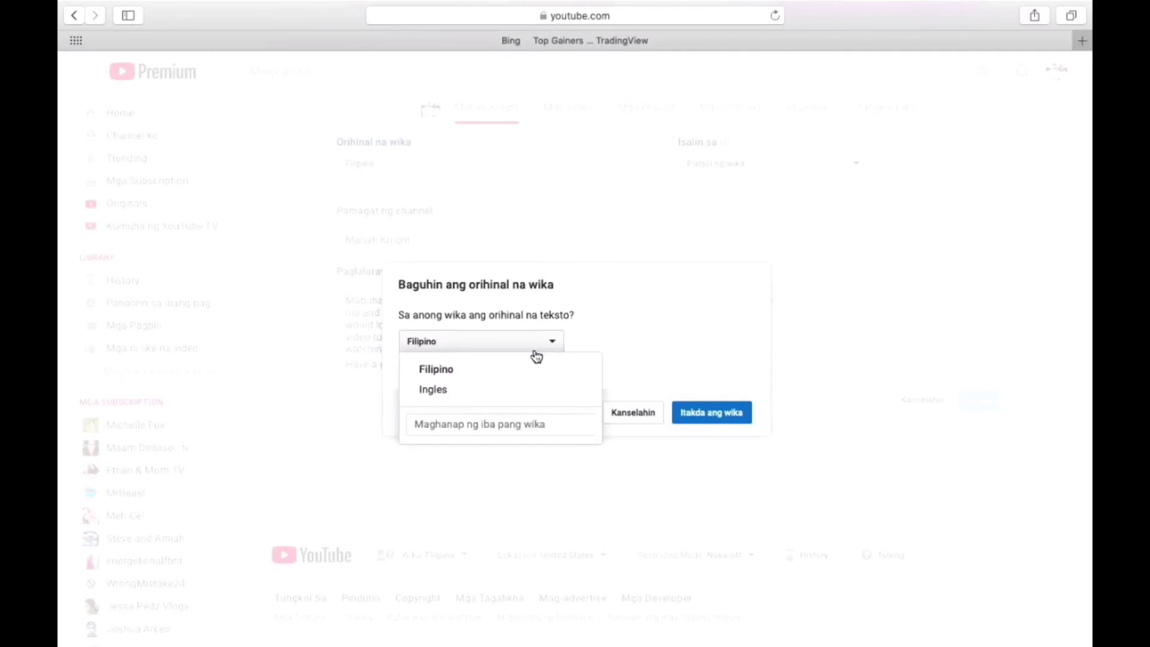
pyautogui.click(499, 391)
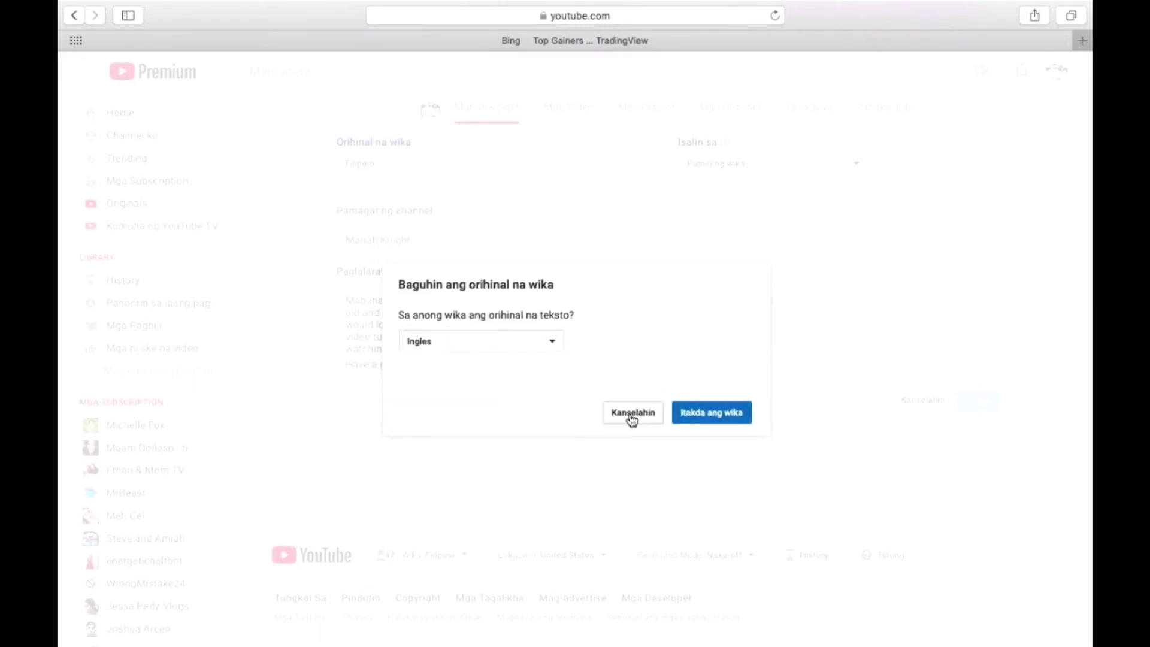
pyautogui.click(704, 422)
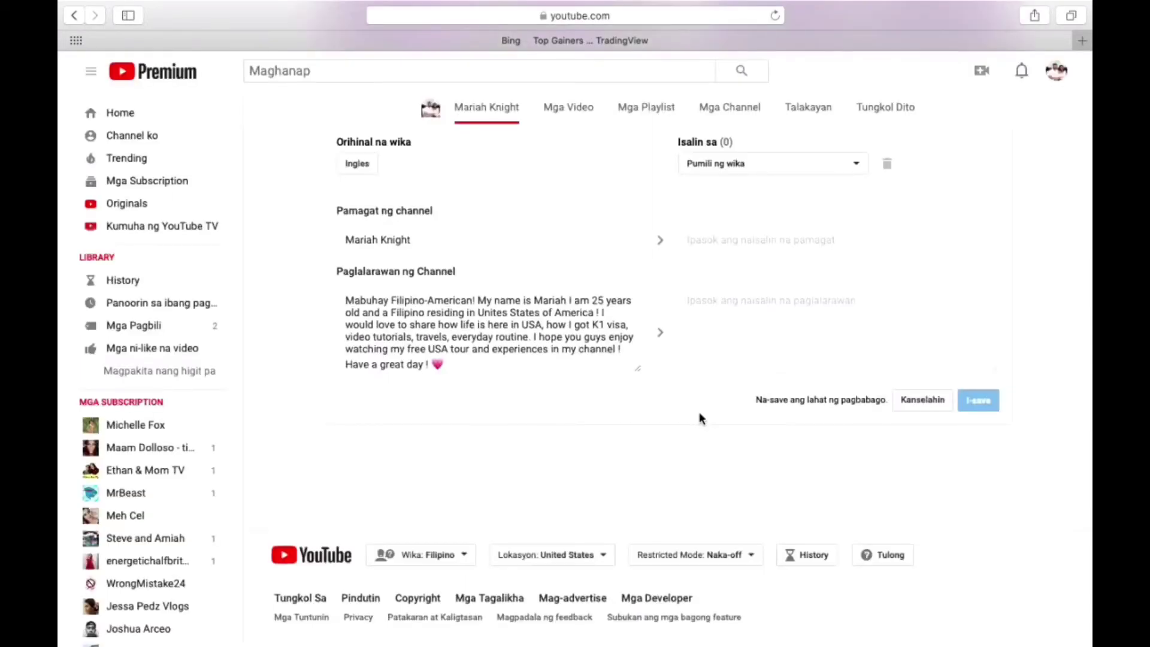
# Save the channel settings dialog, then load youtube.com from Safari's Favorites.
pyautogui.scroll(3, 779, 285)
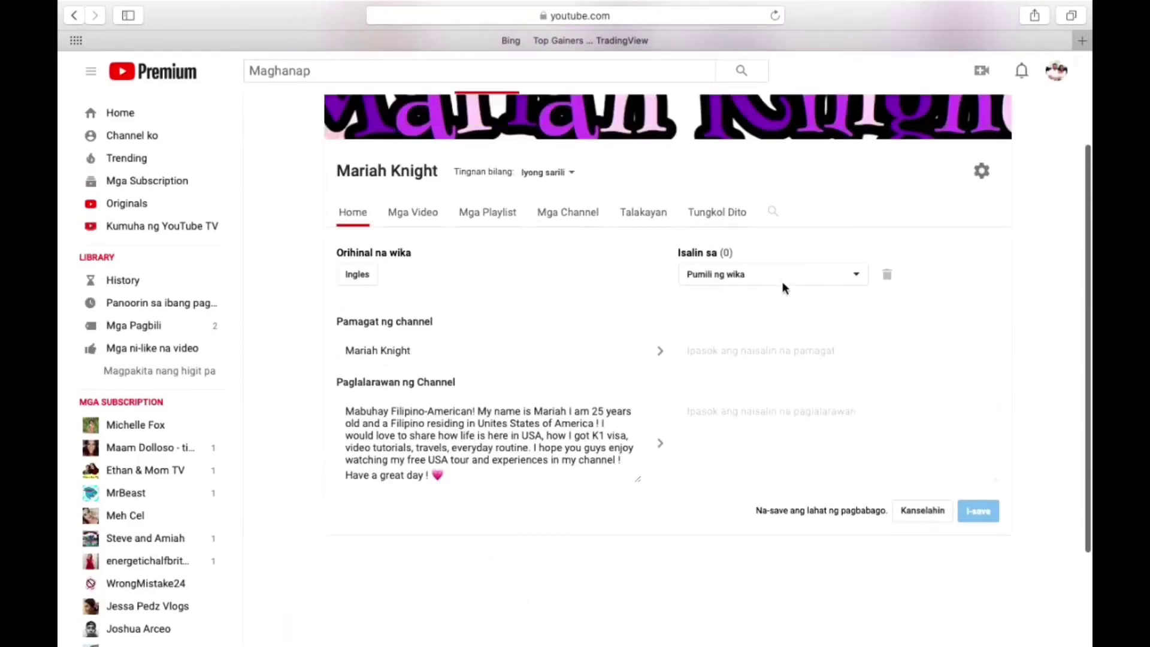
pyautogui.scroll(3, 781, 282)
pyautogui.click(981, 296)
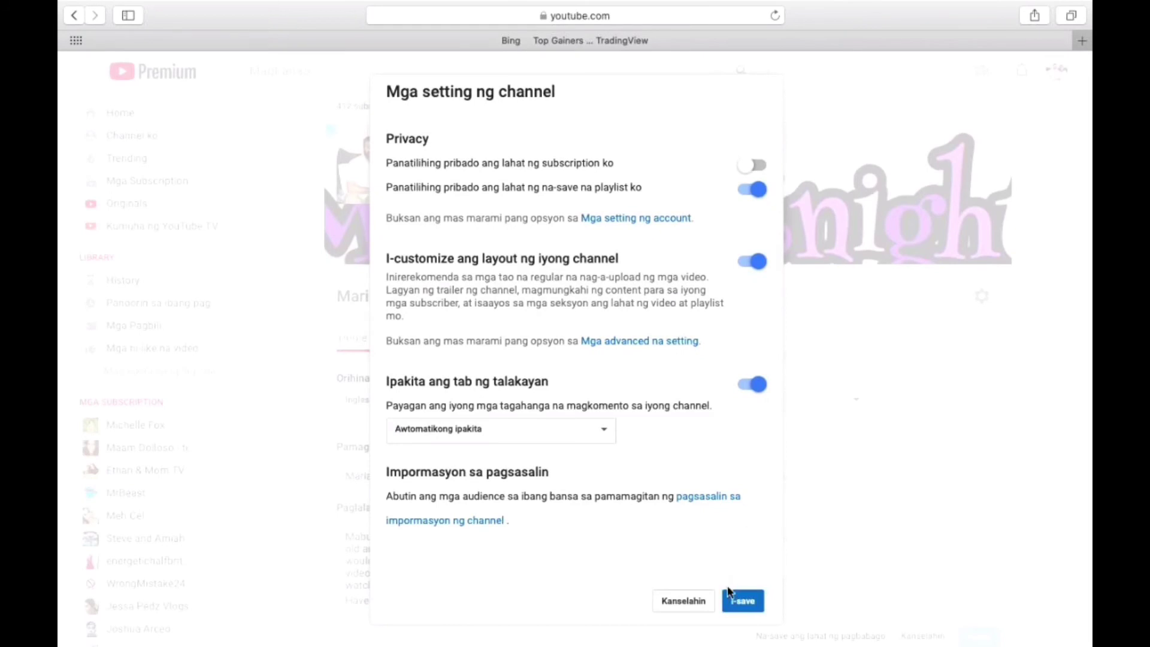
pyautogui.click(741, 602)
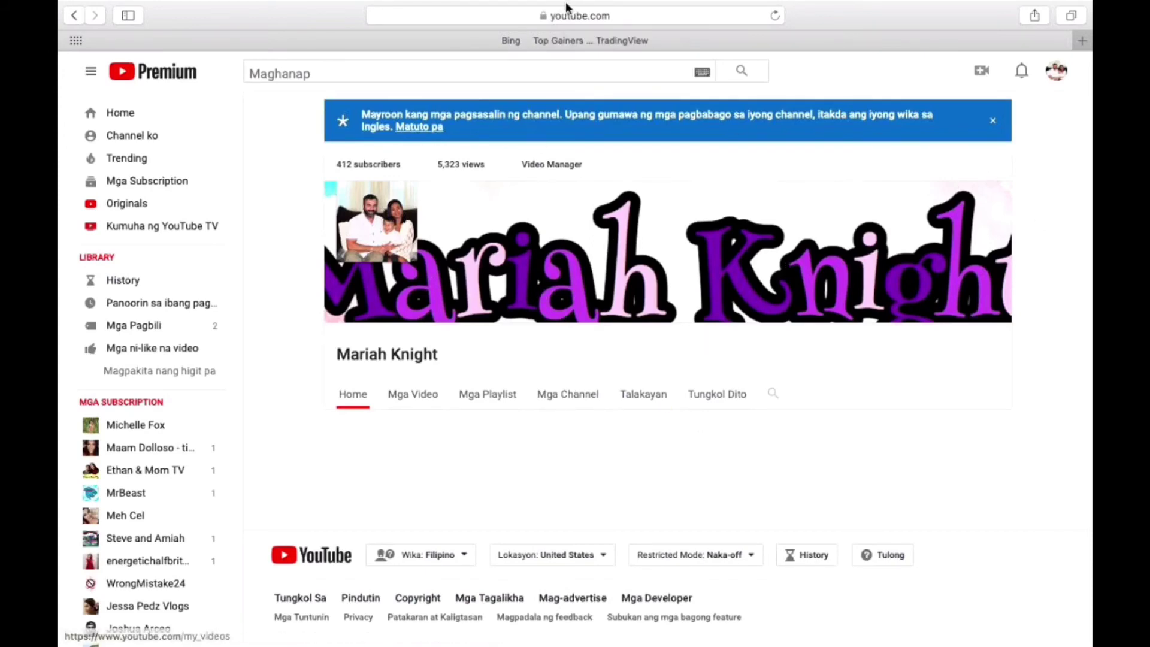
pyautogui.click(573, 28)
pyautogui.click(417, 265)
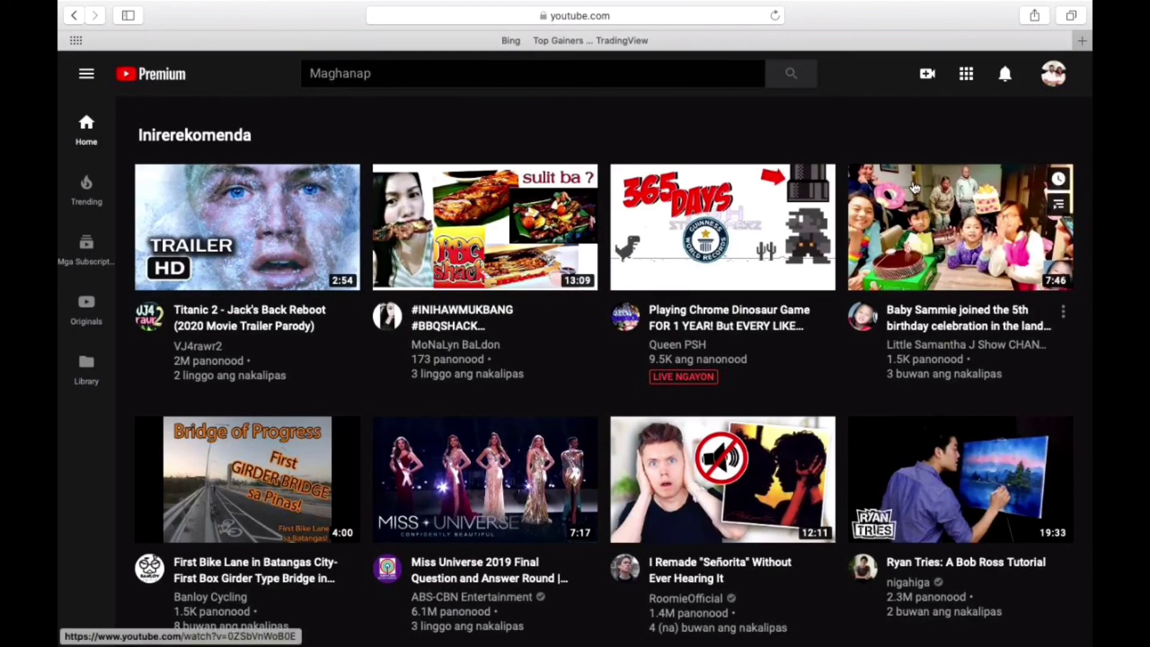
# On your channel page, set the site language to English (US), then open and close Channel art.
pyautogui.click(1053, 78)
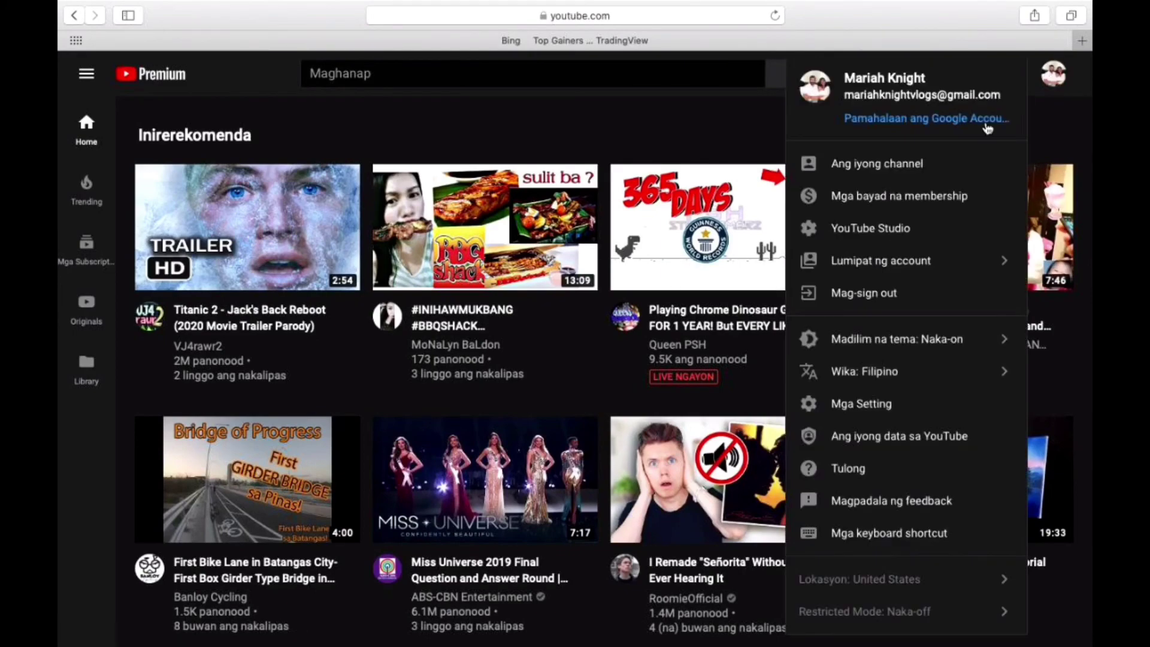
pyautogui.click(917, 168)
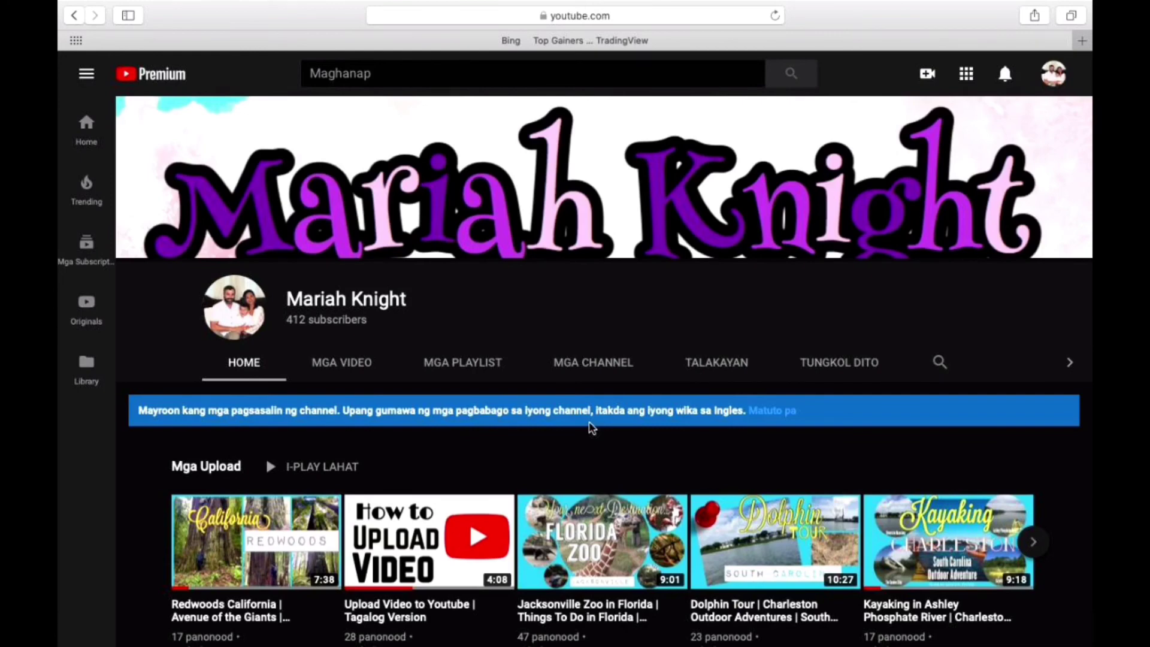
pyautogui.click(1049, 81)
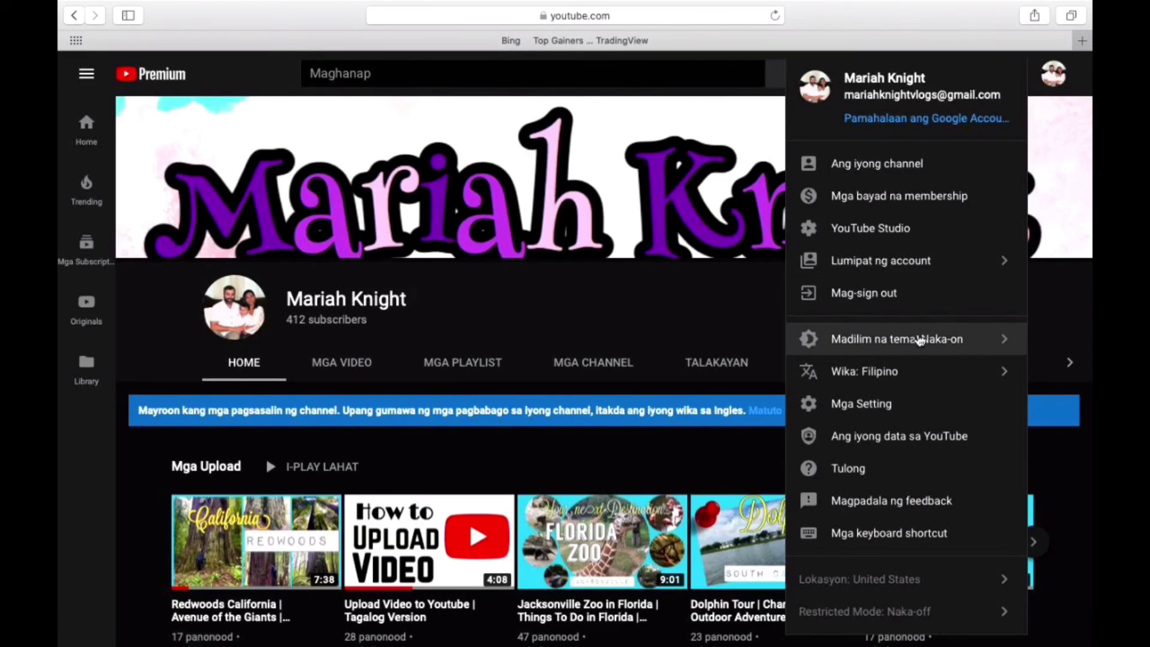
pyautogui.click(921, 371)
pyautogui.scroll(-2, 925, 389)
pyautogui.scroll(-5, 925, 397)
pyautogui.scroll(2, 925, 359)
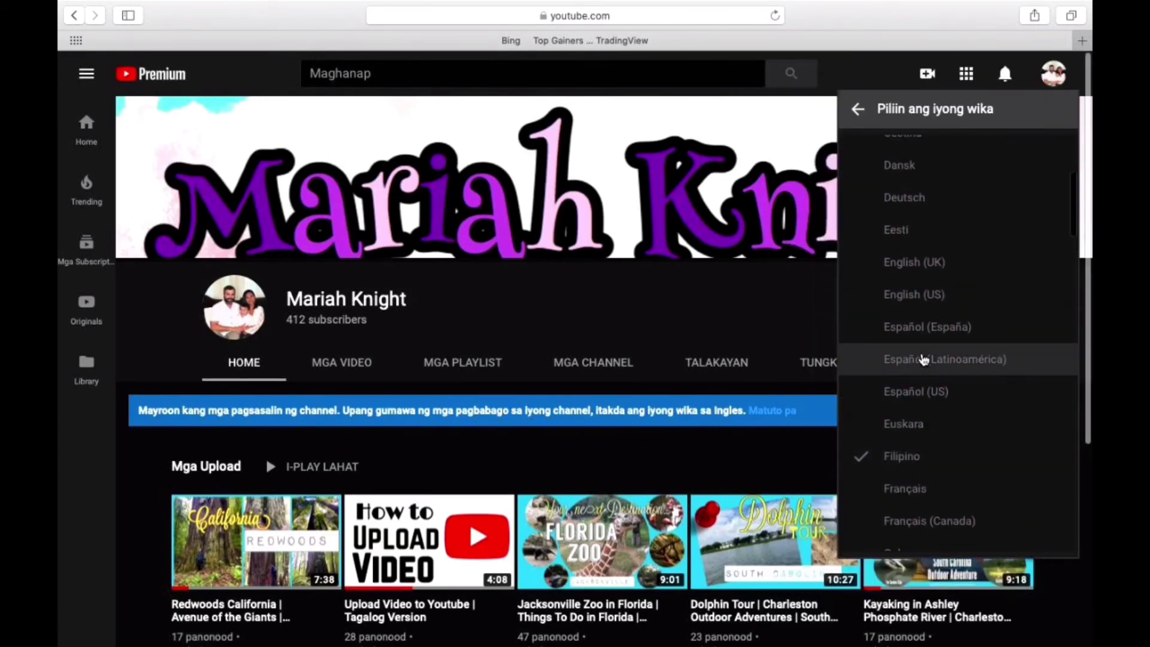
pyautogui.scroll(-1, 926, 292)
pyautogui.click(928, 293)
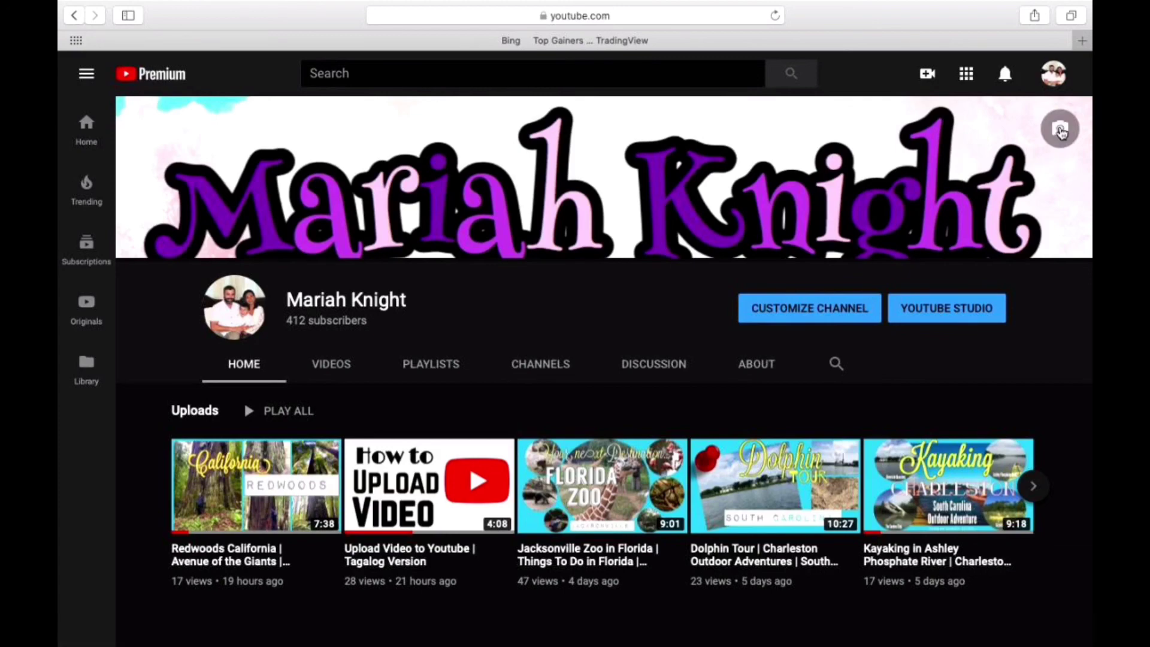
pyautogui.click(1061, 129)
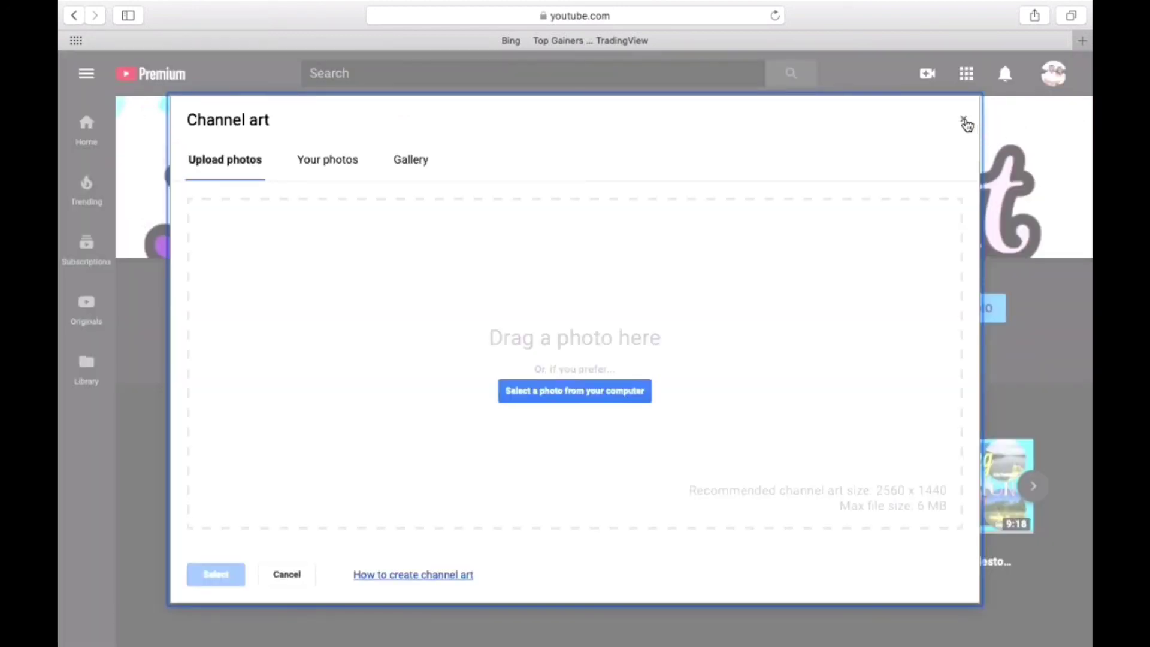
pyautogui.click(964, 121)
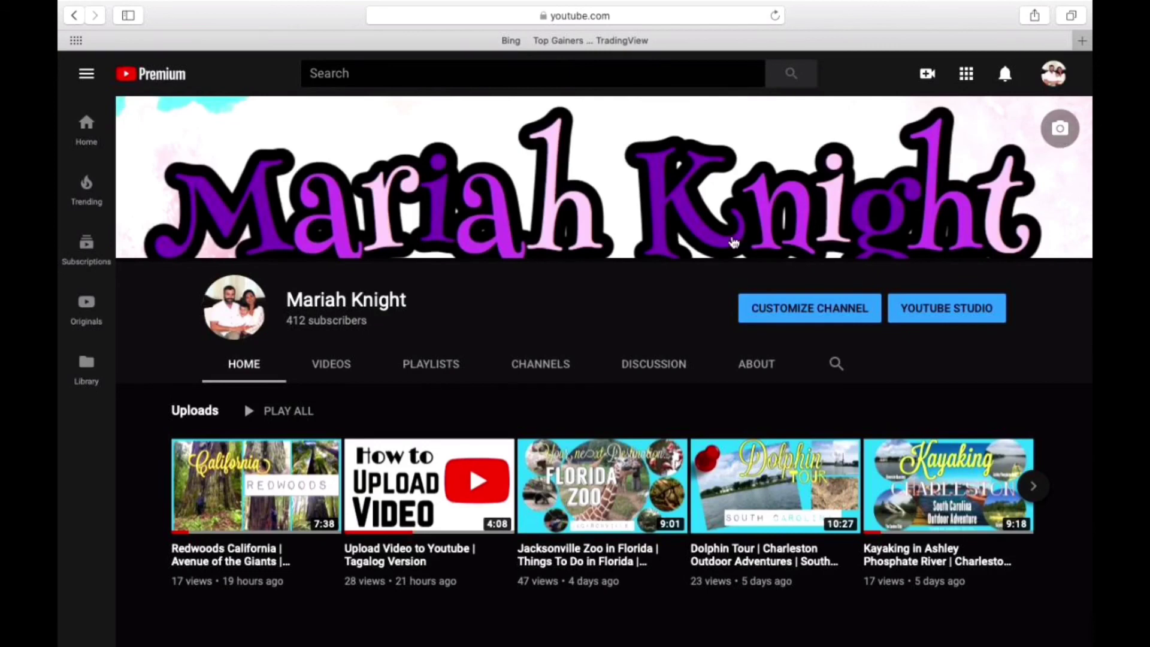